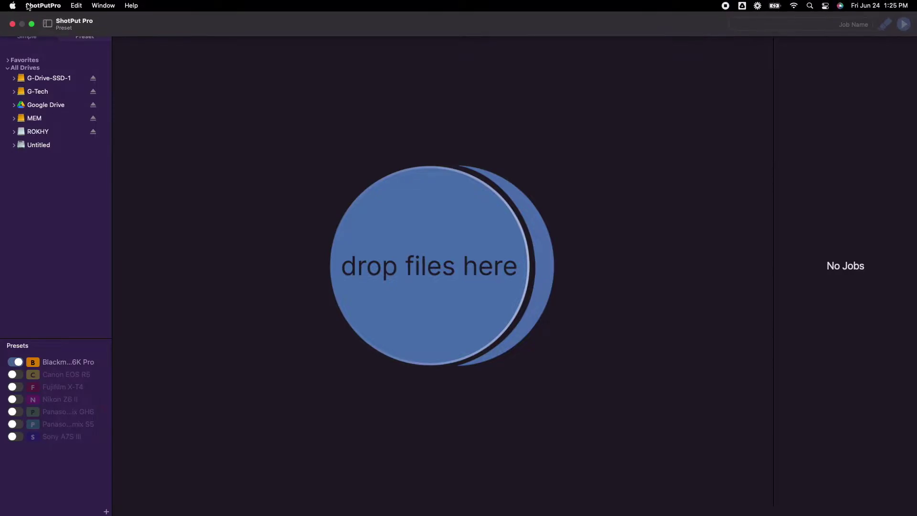
Look over the Basic preferences and the CARD-001 drive's details without changing anything.
click(29, 6)
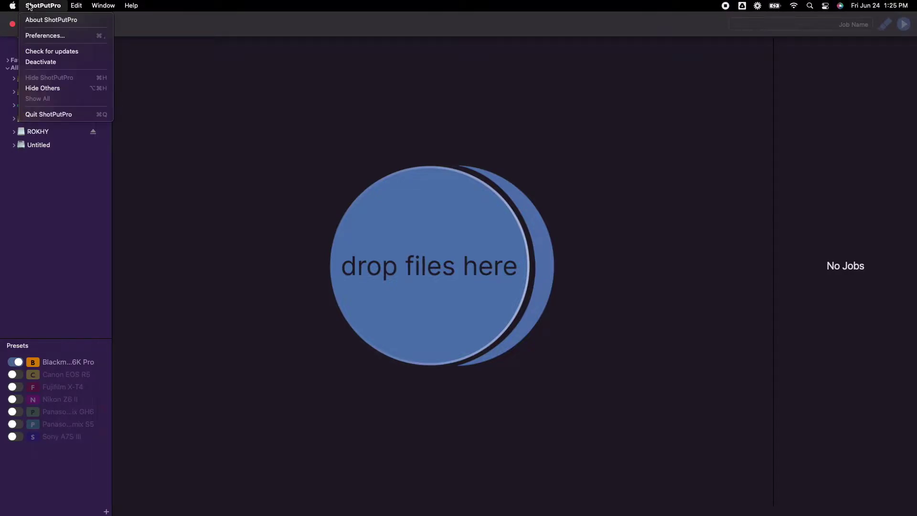
click(61, 36)
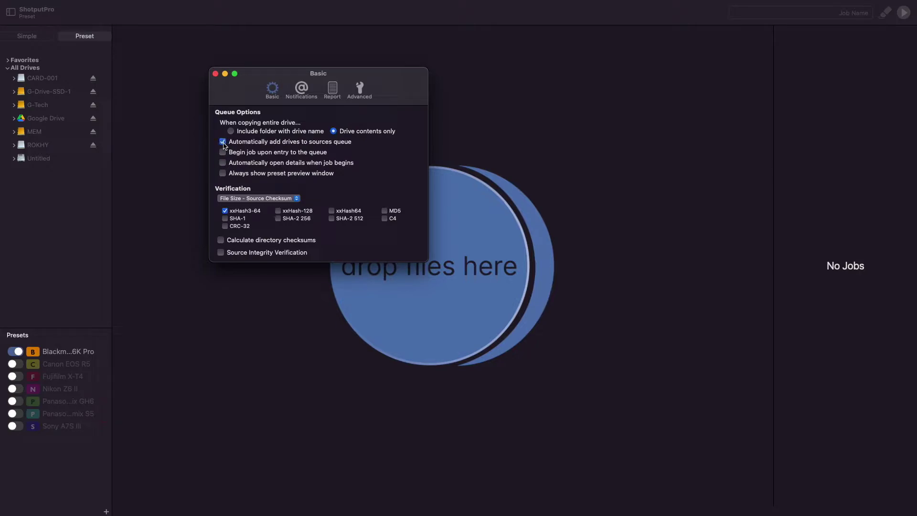
click(216, 74)
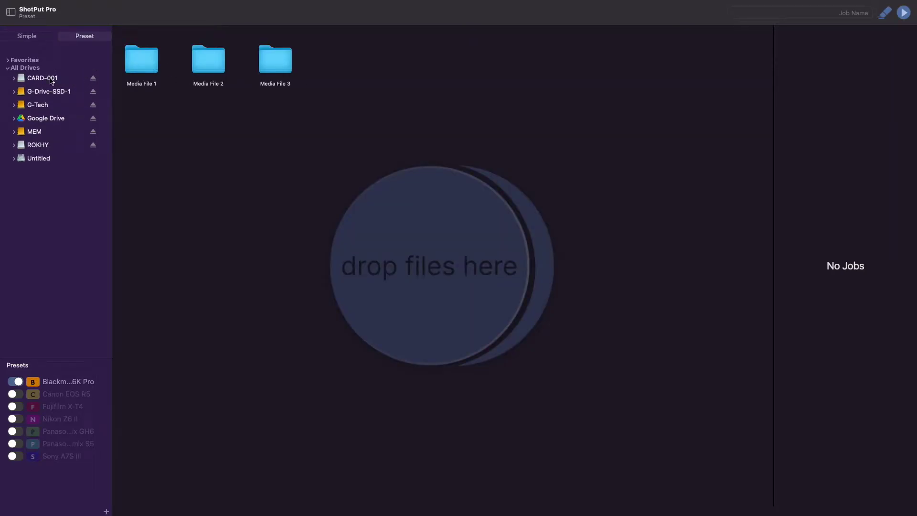
click(51, 79)
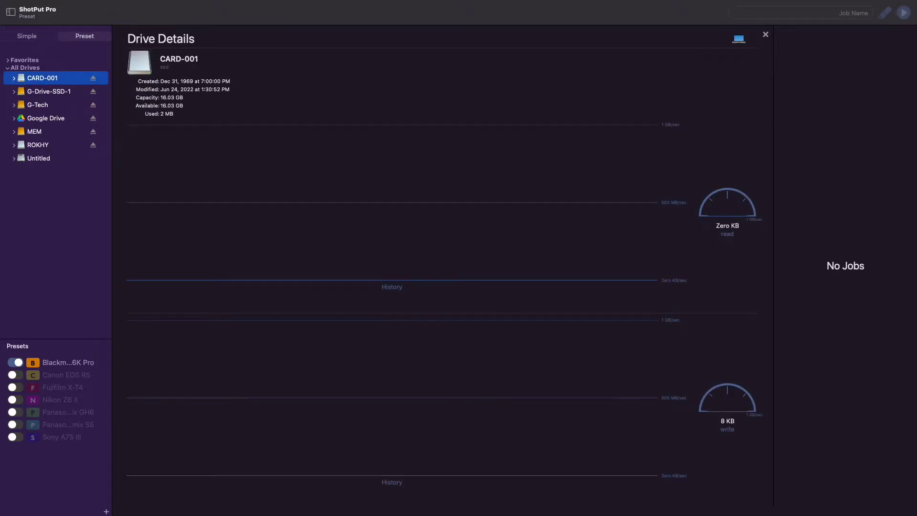
click(83, 40)
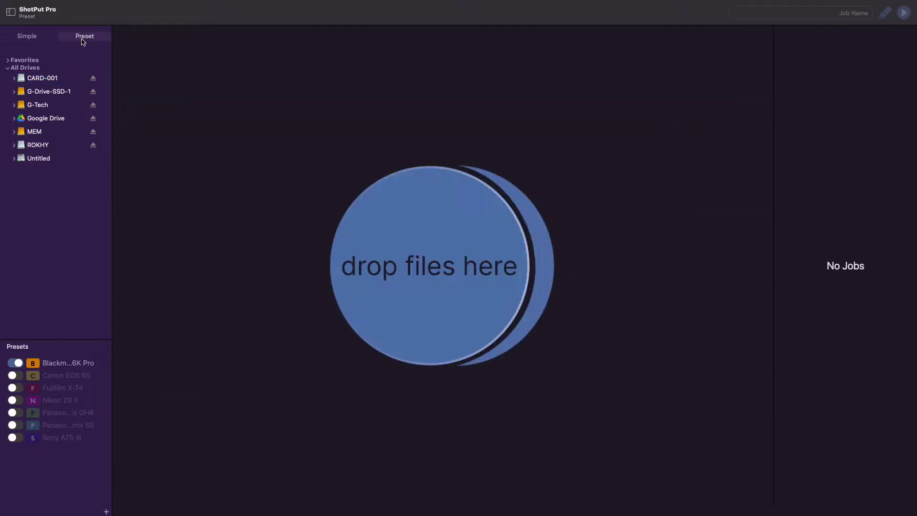
Turn on 'Begin job upon entry to the queue' in the Basic preferences.
click(37, 5)
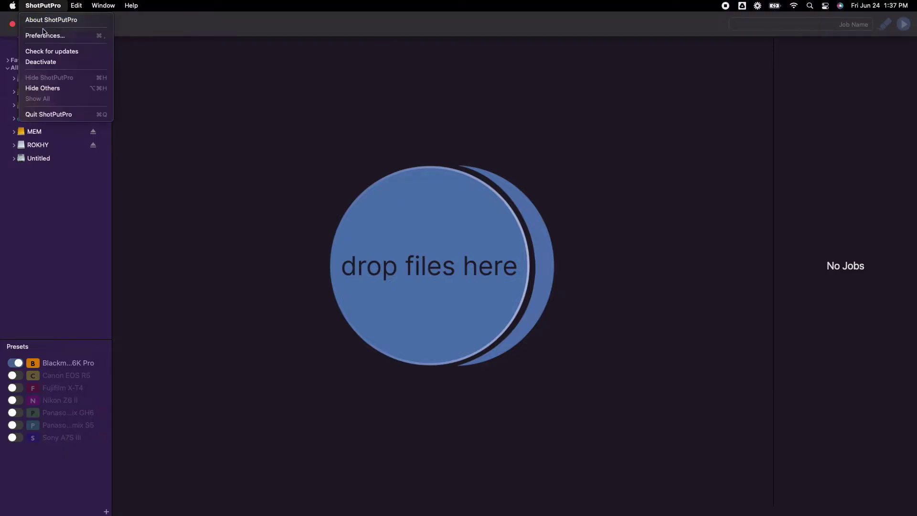
click(43, 33)
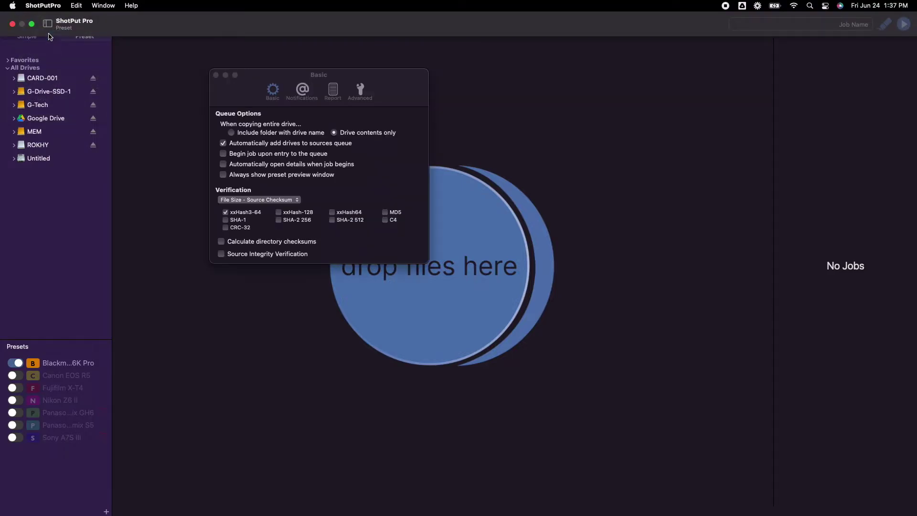
click(224, 155)
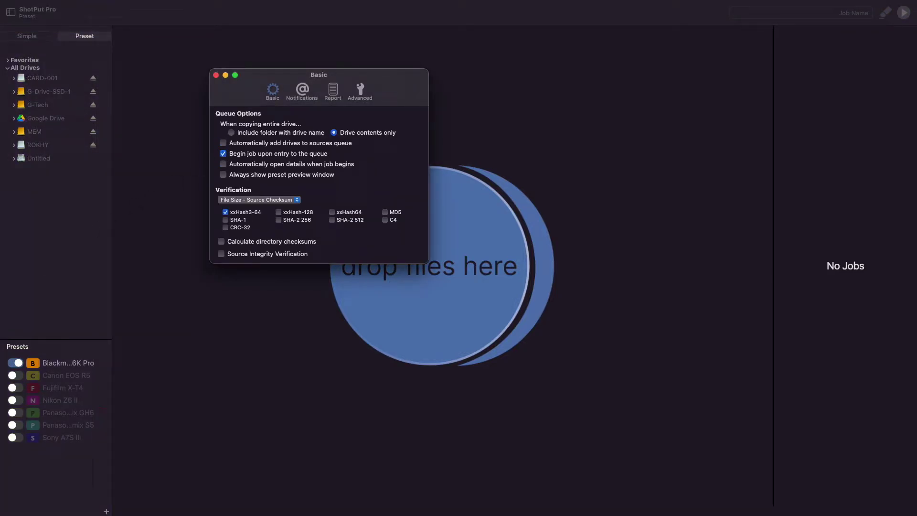
click(215, 75)
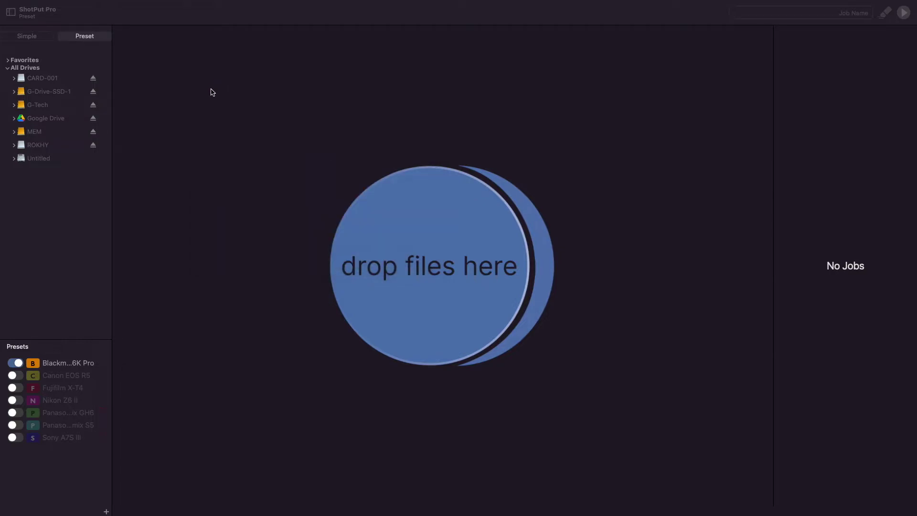
Name the job 'Shoot 1' and add G-Tech's movies/Arri/RAW/MXF folder as its source.
click(757, 15)
text(Shoot 1)
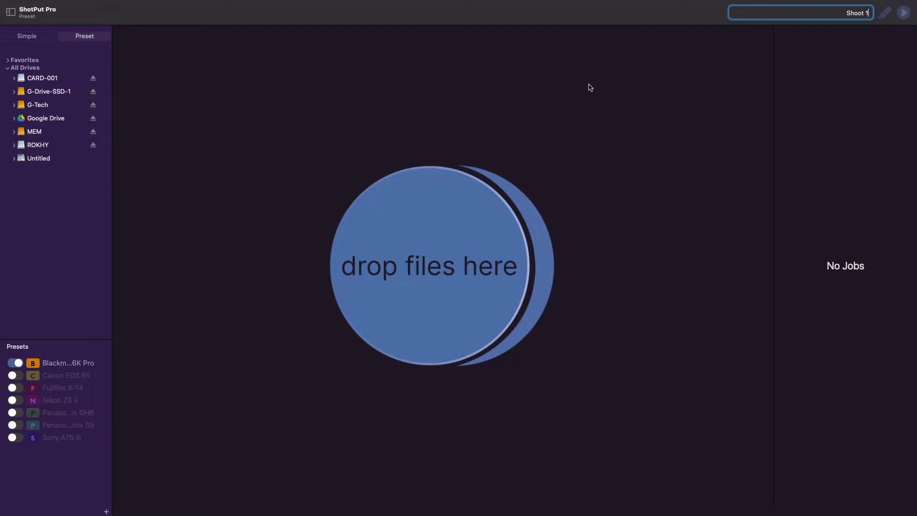
click(14, 105)
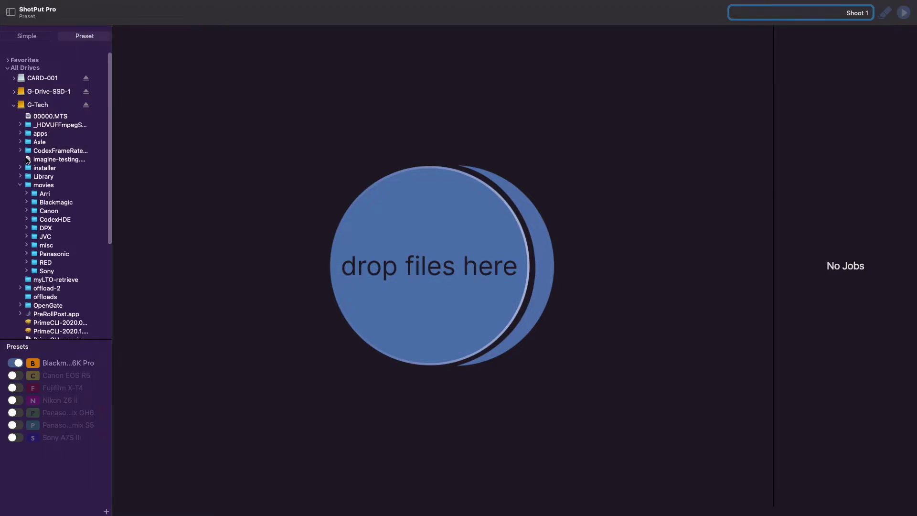
click(27, 194)
click(33, 210)
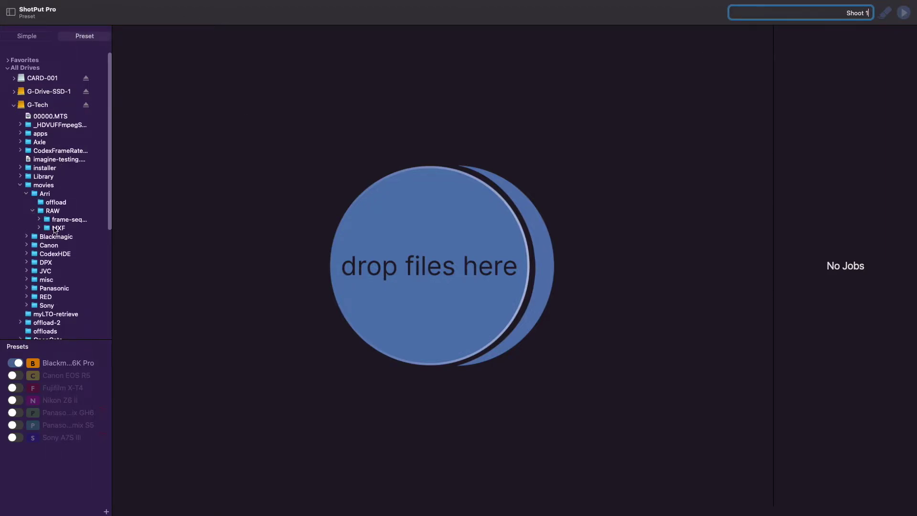
drag(56, 228, 199, 113)
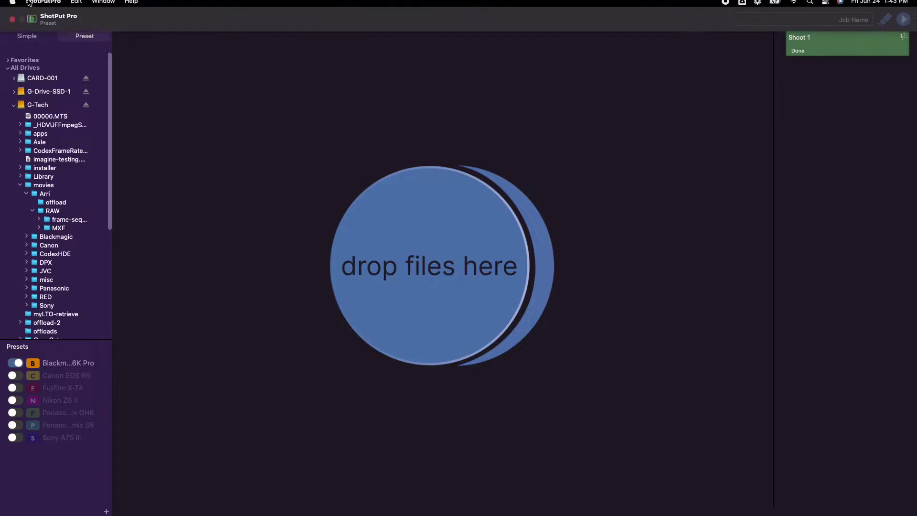
click(36, 5)
Turn on automatically opening job details when jobs begin in the Basic preferences.
click(41, 35)
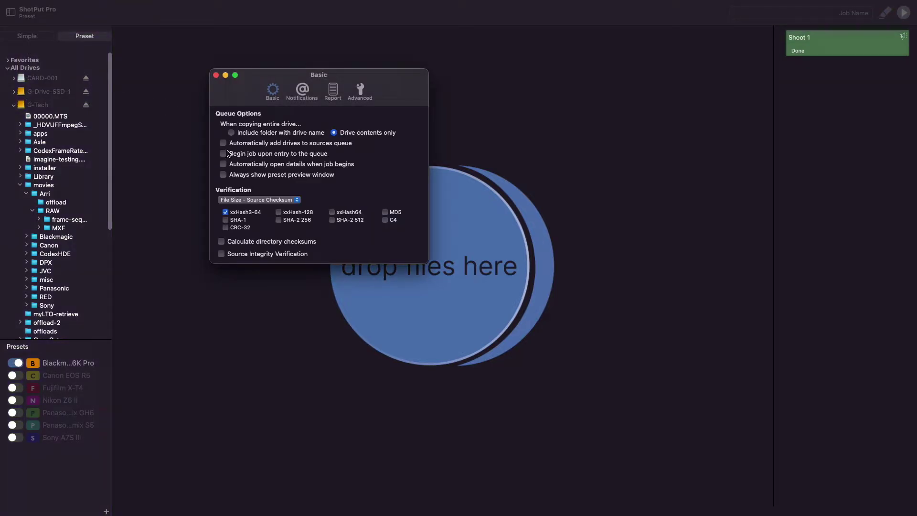
click(223, 164)
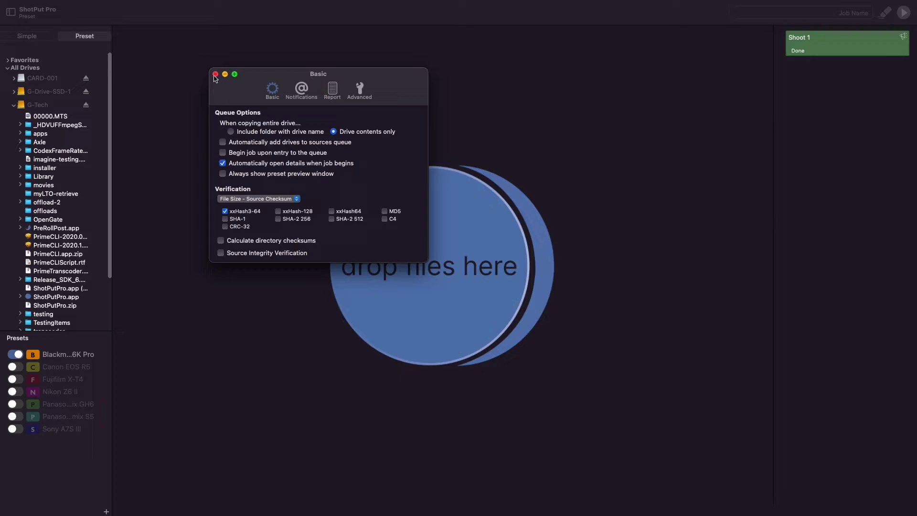
click(215, 74)
Offload the ROKHY drive's Offload 1 folder as job 'shoot 2' and dismiss its progress view.
click(13, 104)
click(14, 145)
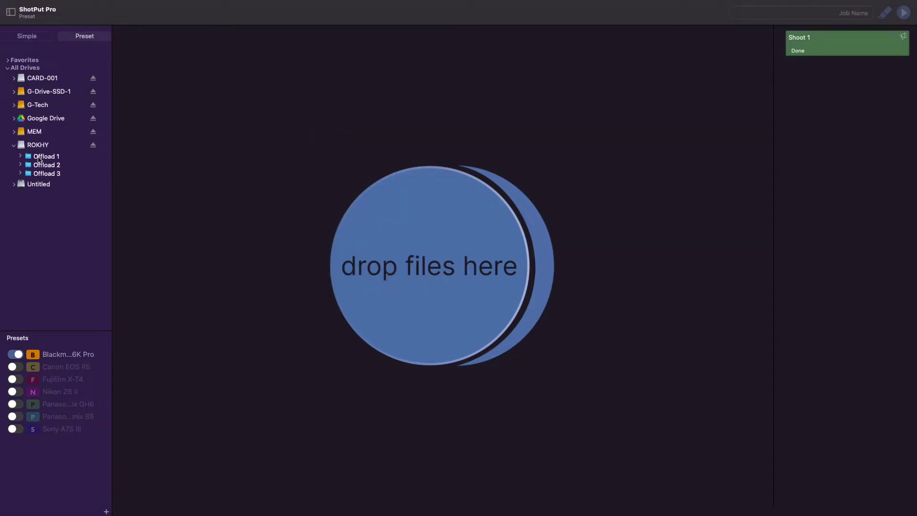
drag(40, 159, 186, 93)
click(796, 13)
text(s)
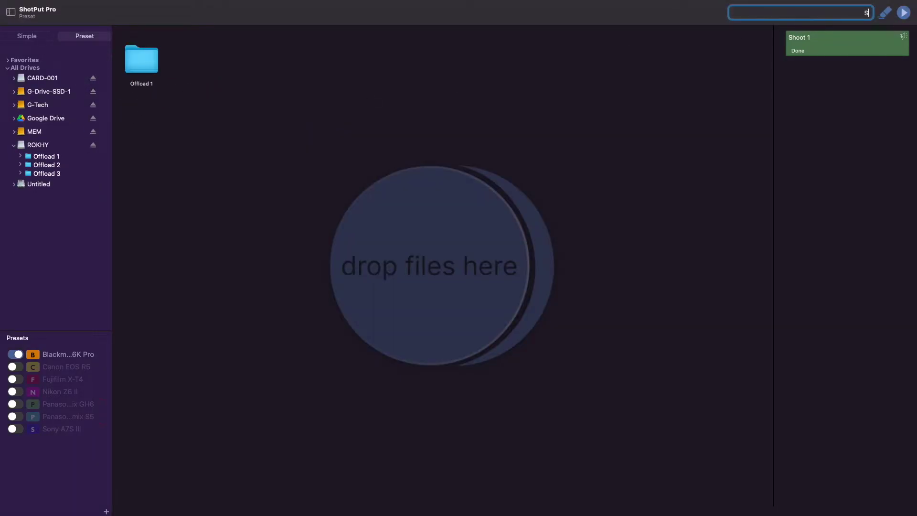
text(hoot 2)
key(Return)
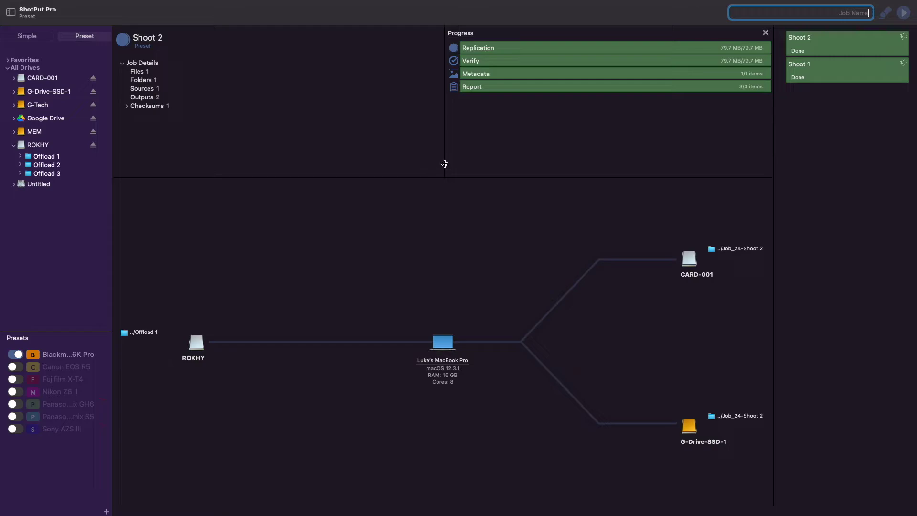
click(766, 33)
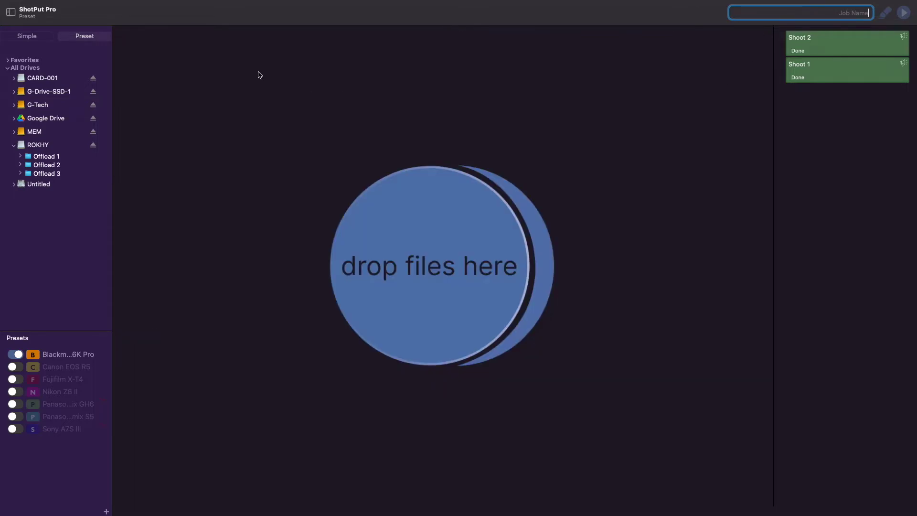
Turn on 'Always show preset preview window' in the Basic preferences.
click(53, 5)
click(45, 35)
click(222, 163)
click(222, 163)
click(222, 173)
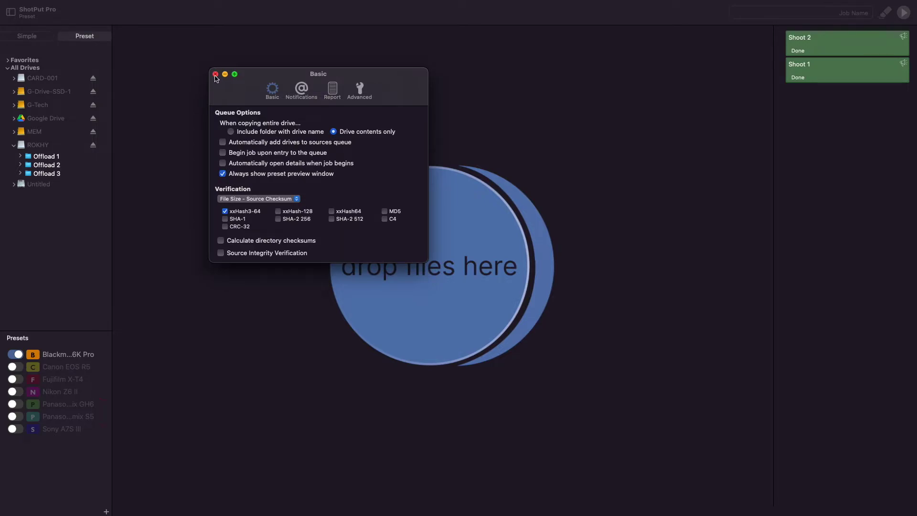
click(216, 74)
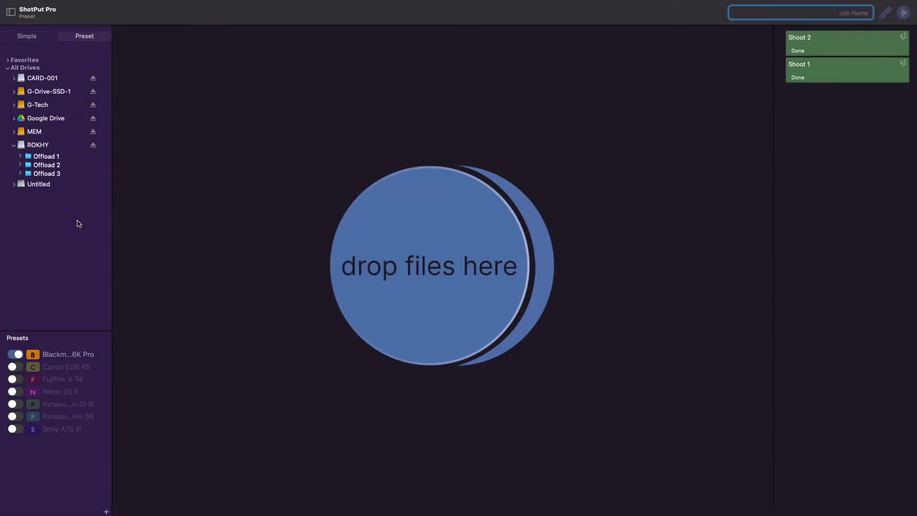
Offload the Offload 3 folder as job 'Shoot 3', confirming its preset.
drag(48, 173, 192, 146)
click(795, 12)
text(Shoot 3)
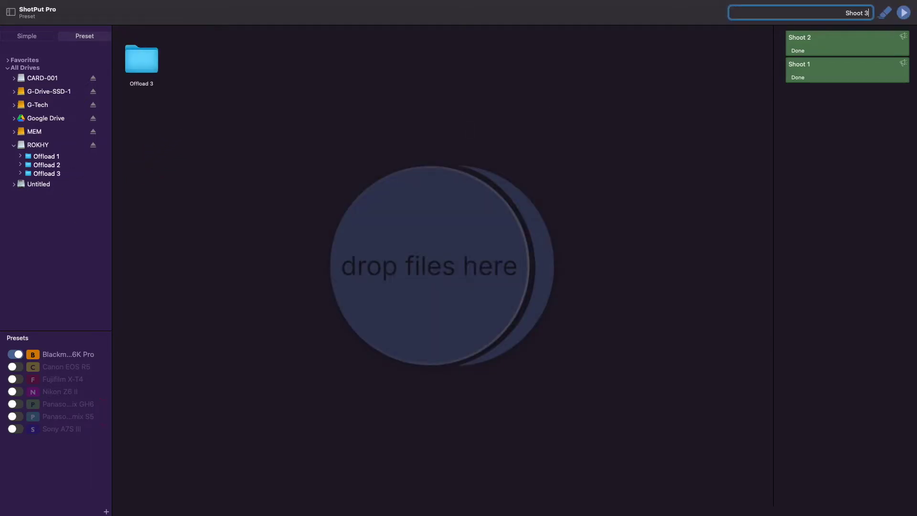
click(897, 15)
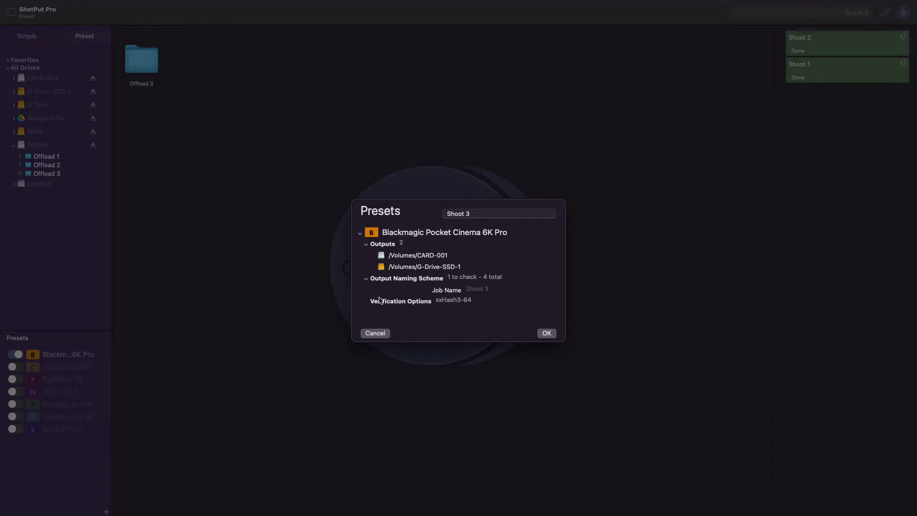
click(546, 333)
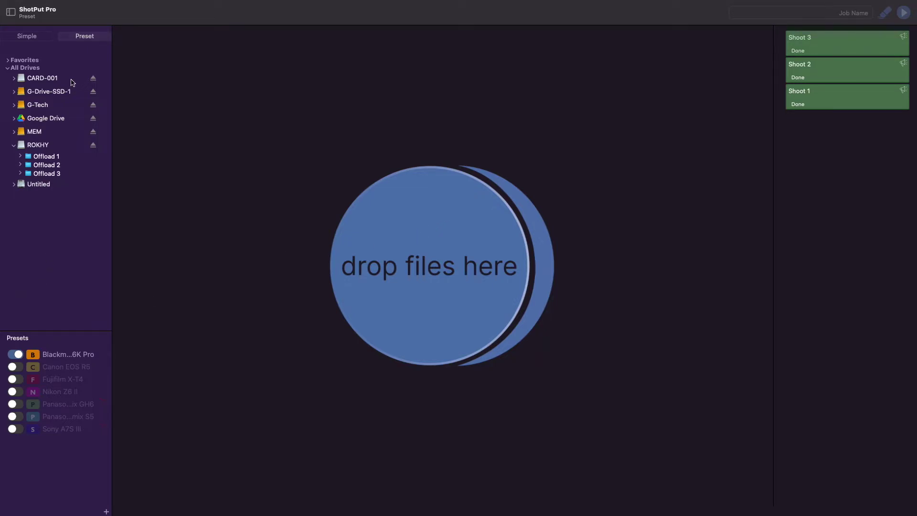
click(43, 6)
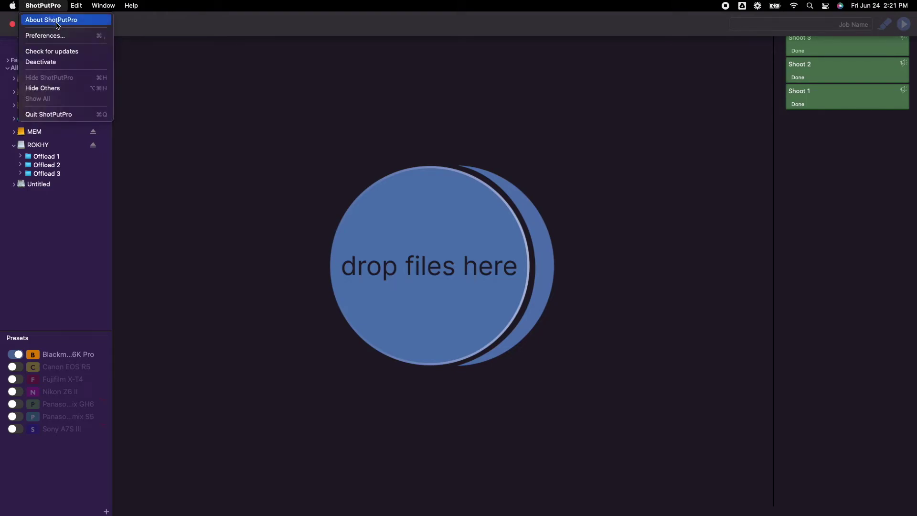
Set the verification method to Full Checksum, after briefly trying File Size - Source Checksum.
click(64, 36)
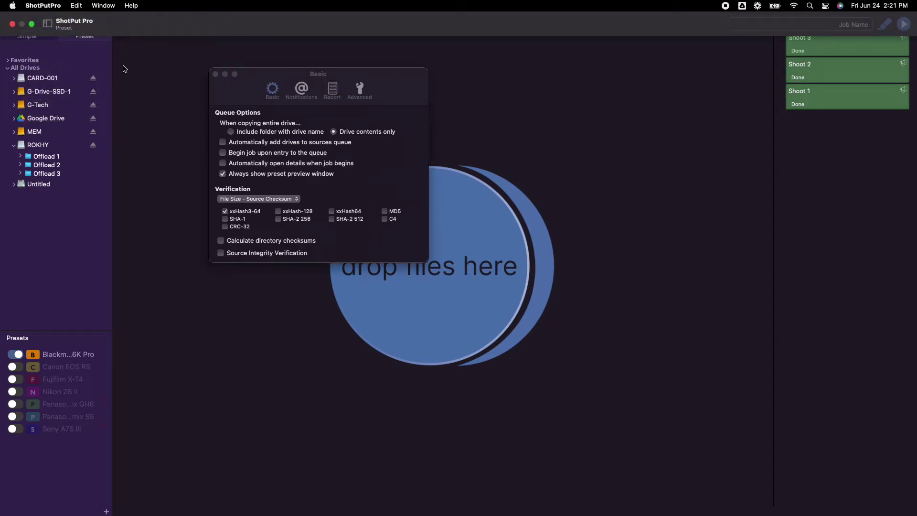
click(297, 200)
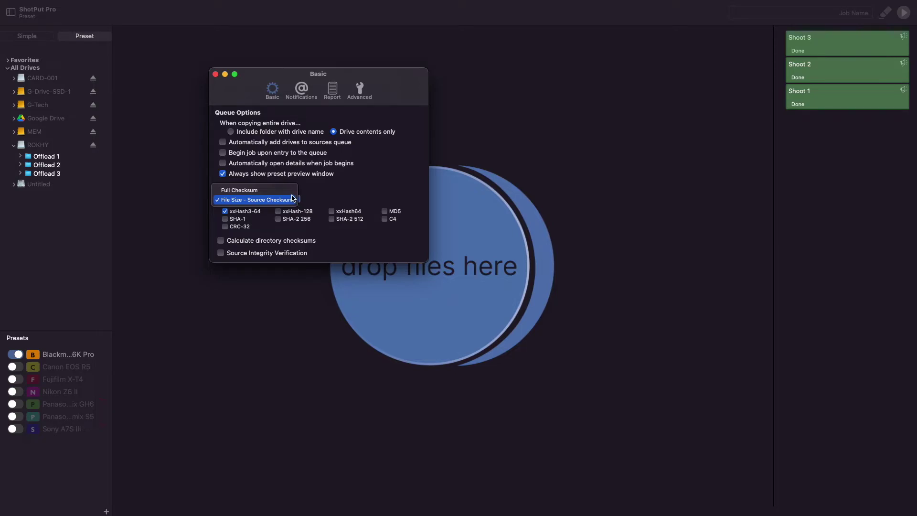
click(290, 191)
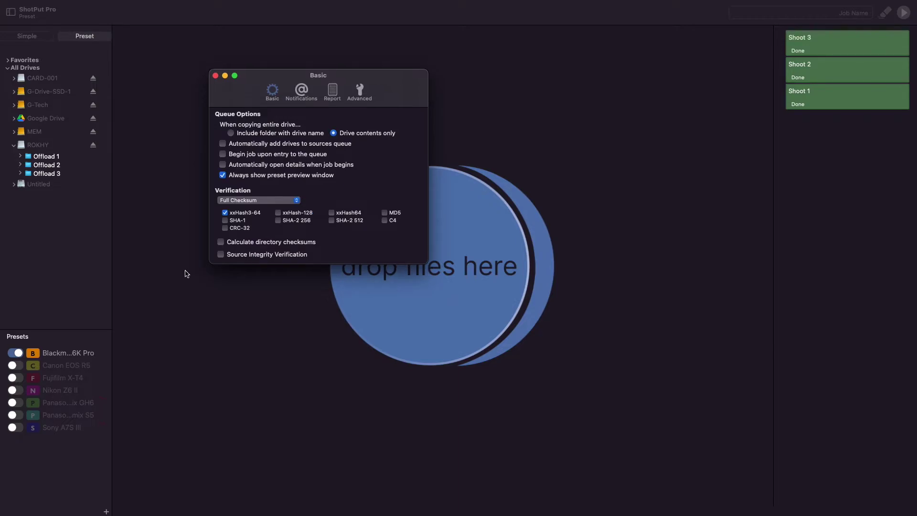
click(274, 200)
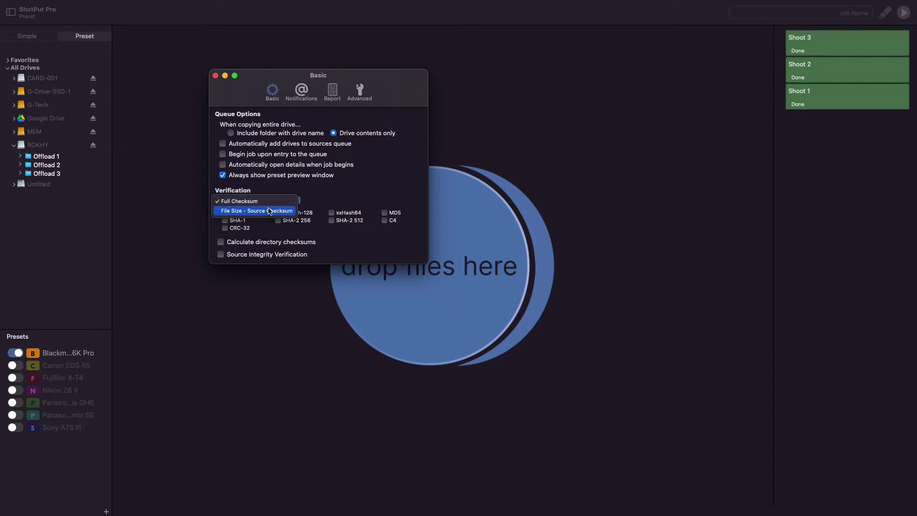
click(270, 211)
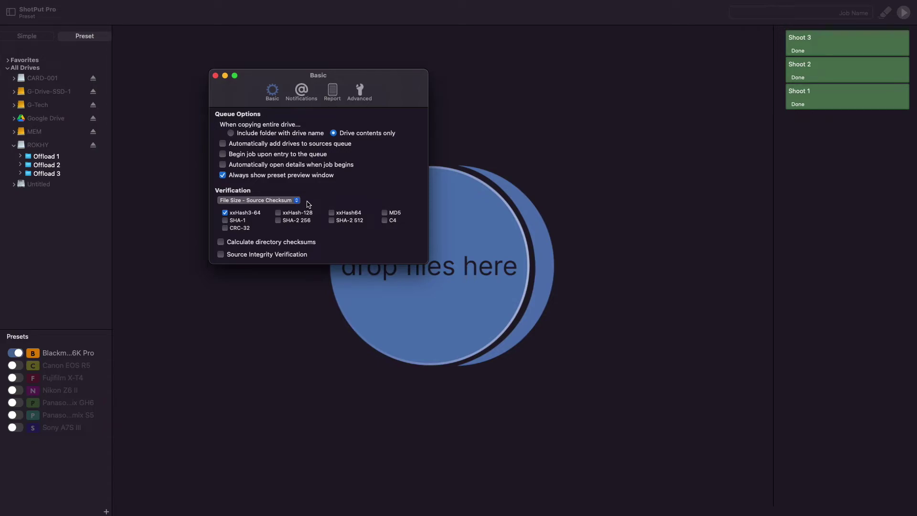
click(297, 200)
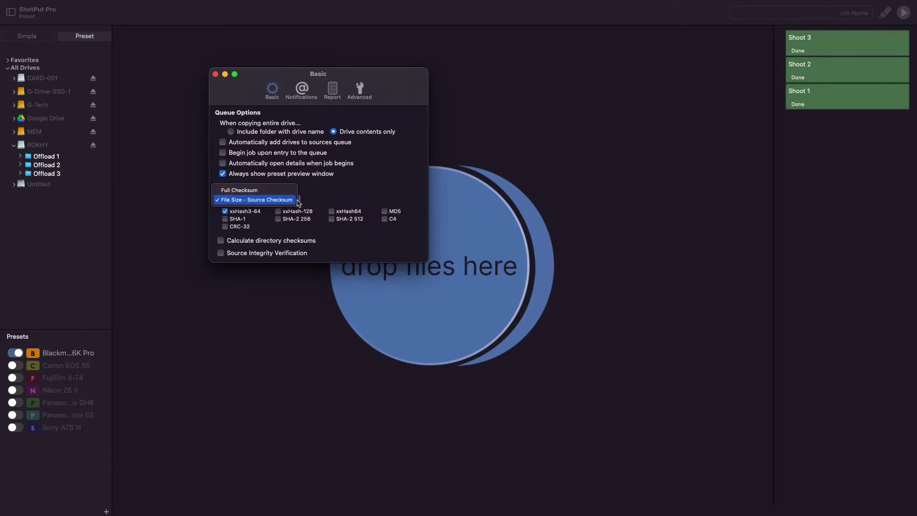
click(283, 192)
Add xxHash-128, xxHash64, MD5, SHA-2 512 and CRC-32 checksums, and tick directory checksums.
click(278, 211)
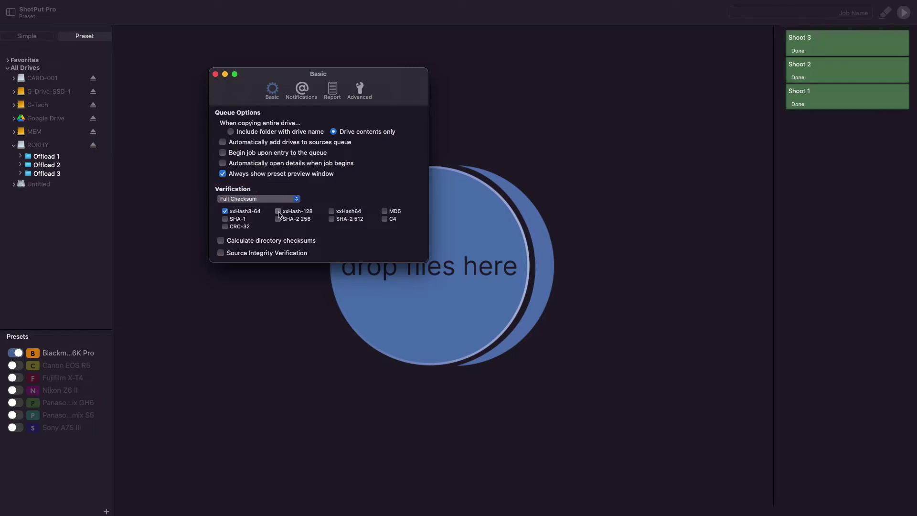
click(331, 211)
click(384, 211)
click(332, 218)
click(225, 227)
click(246, 242)
Untick directory checksums, tick Source Integrity Verification, and close the Basic preferences.
click(262, 241)
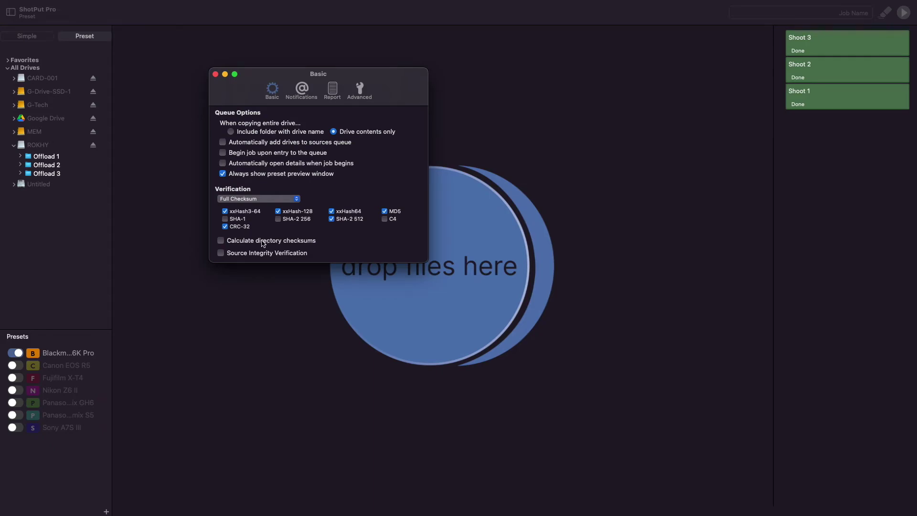
click(222, 254)
click(215, 75)
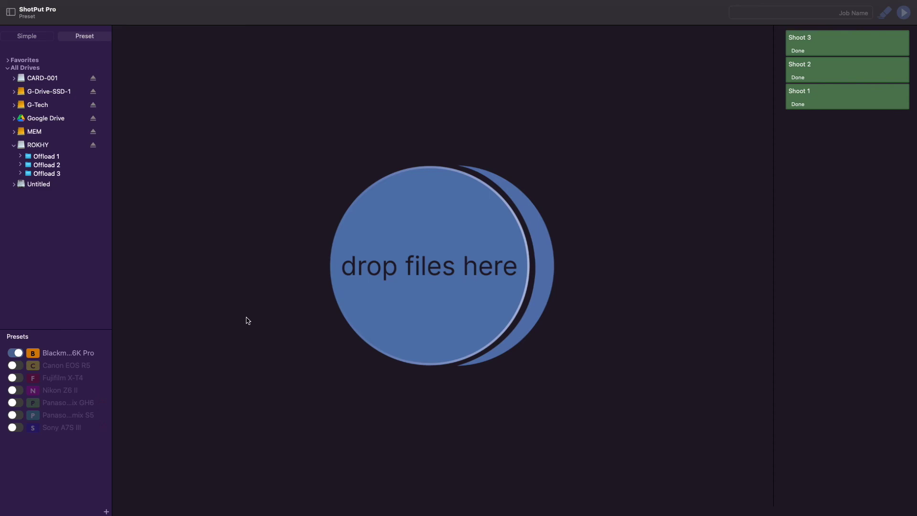